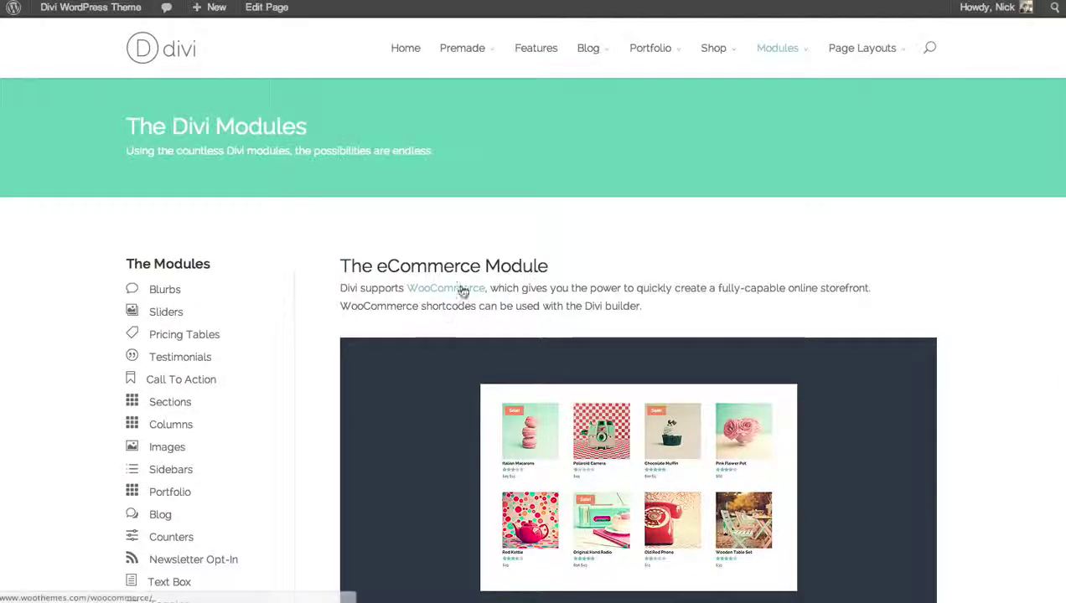
Look through the eCommerce module page, from its introduction down to the sample product grid.
scroll(470, 286, "down", 2)
scroll(533, 319, "down", 3)
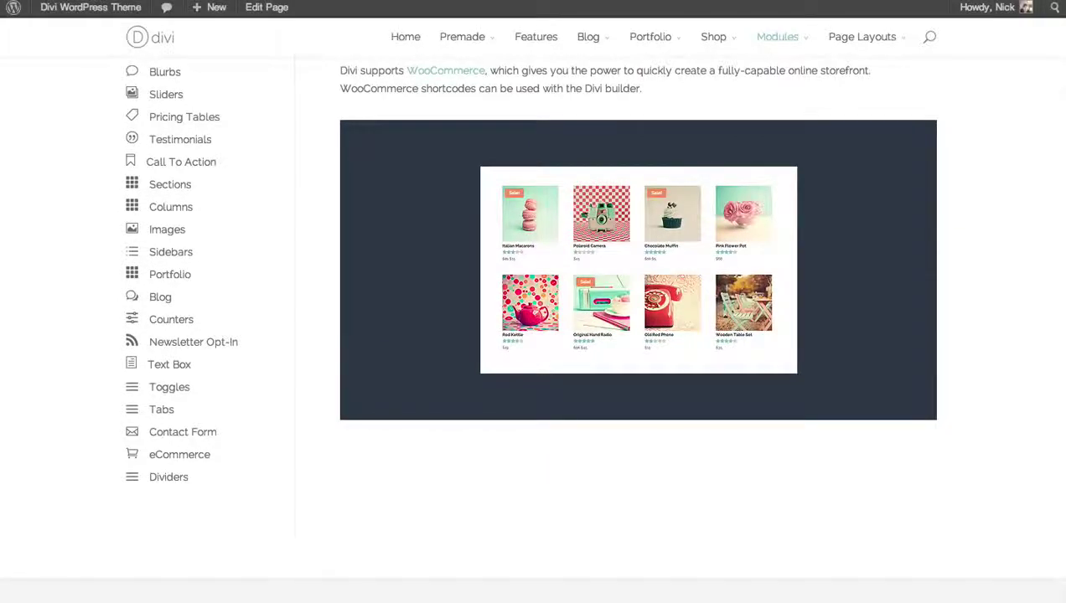
scroll(533, 319, "down", 3)
scroll(917, 115, "up", 6)
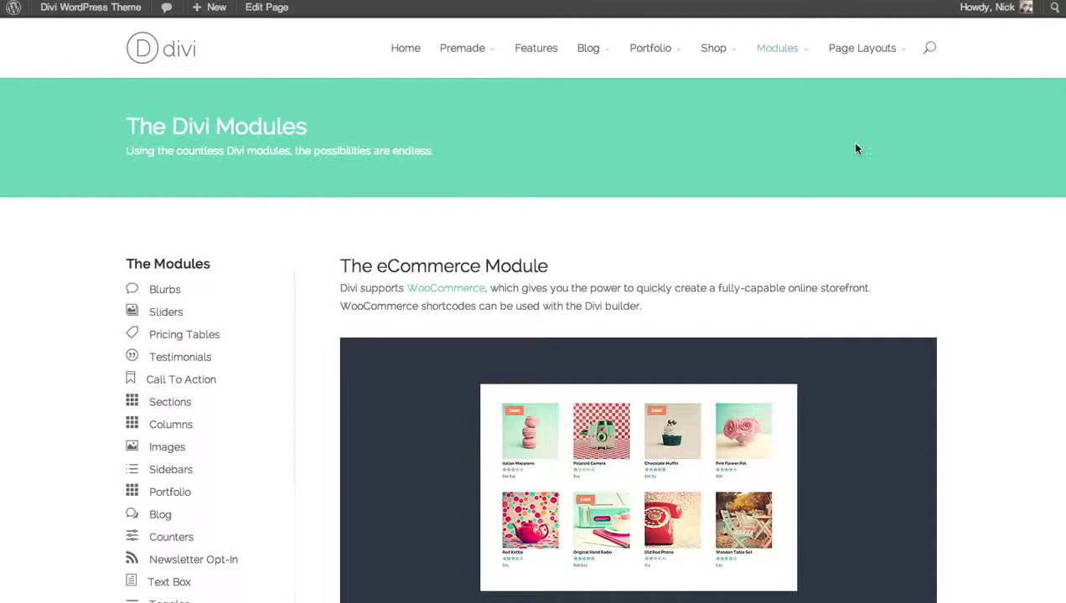
scroll(1059, 50, "down", 3)
scroll(1059, 51, "up", 1)
scroll(1062, 55, "down", 1)
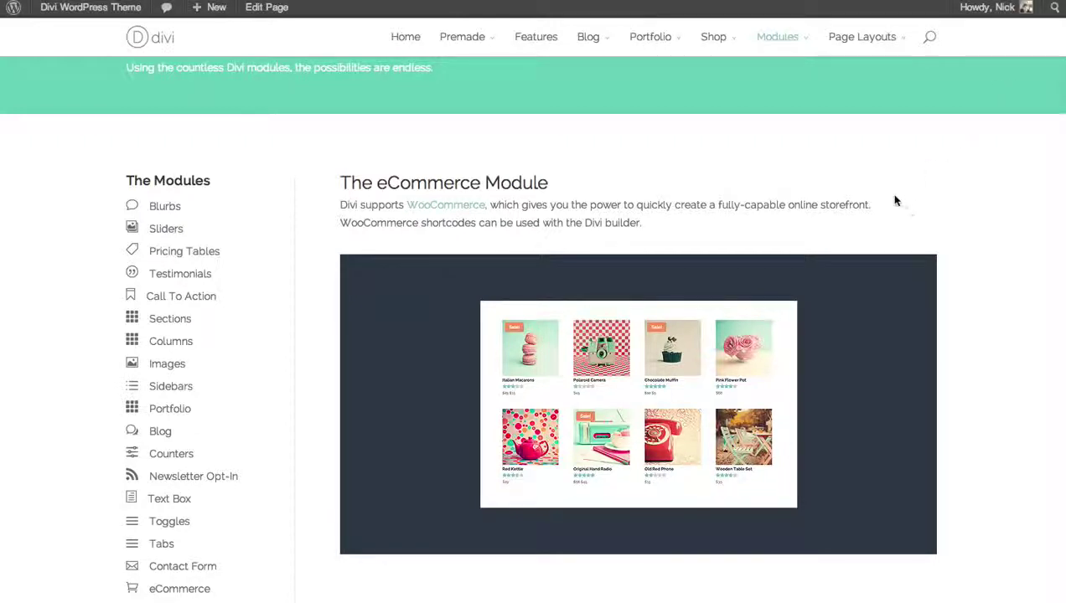
scroll(1061, 80, "up", 1)
scroll(1061, 80, "down", 2)
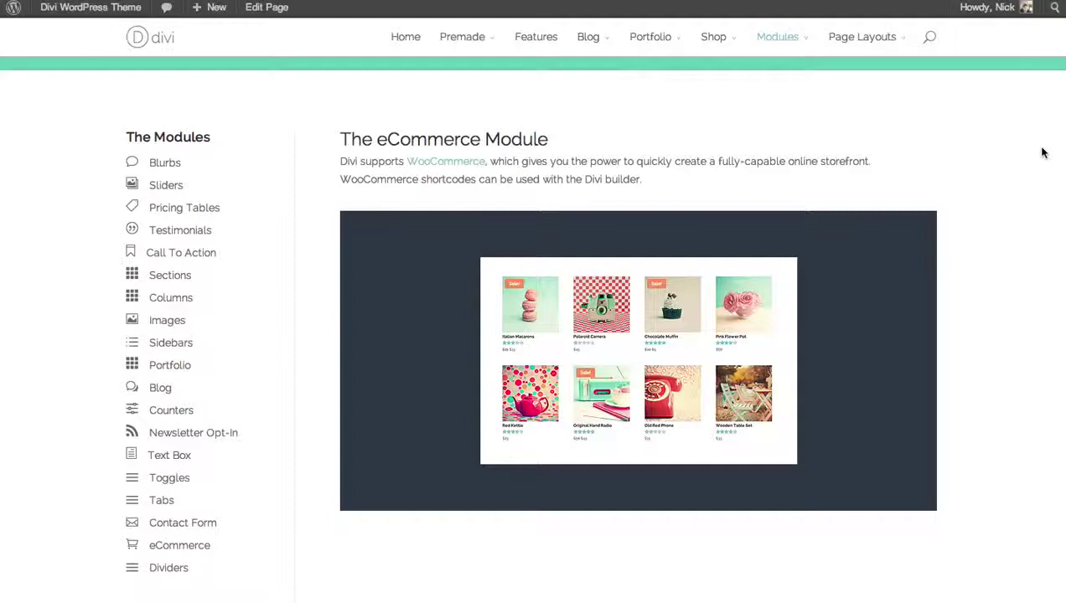
scroll(1062, 154, "down", 4)
scroll(1063, 154, "down", 7)
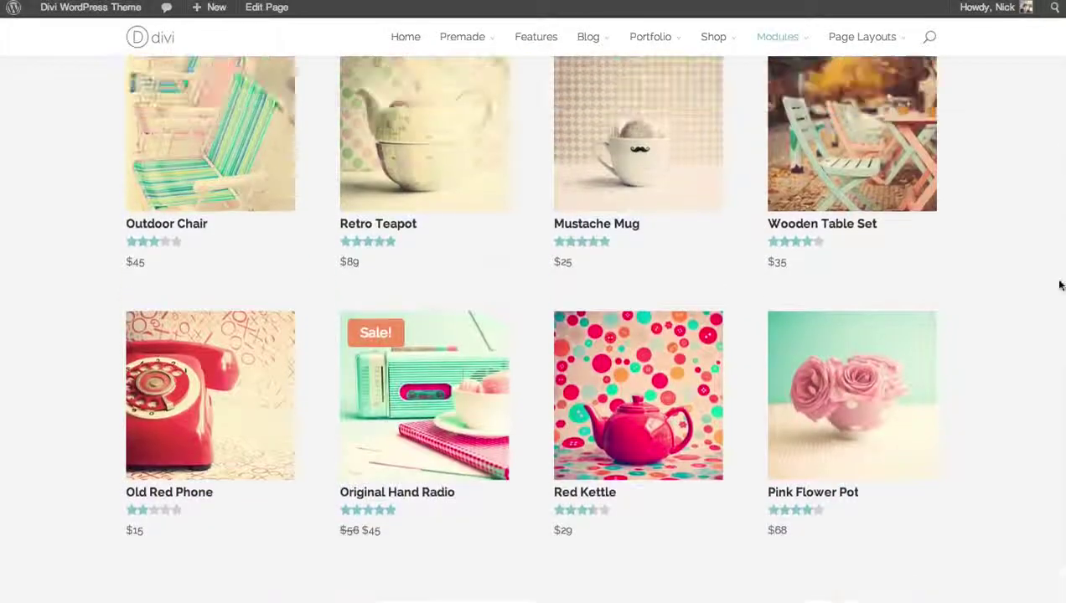
scroll(1054, 252, "up", 12)
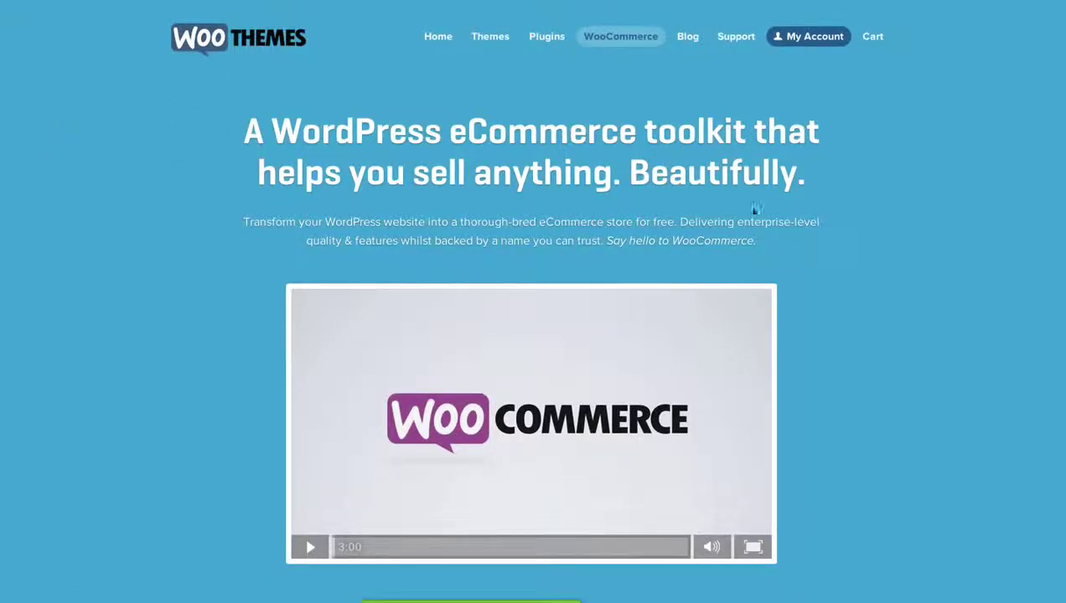
View the WooCommerce toolkit page on the WooThemes website.
scroll(706, 250, "down", 2)
scroll(754, 247, "down", 2)
scroll(821, 243, "up", 4)
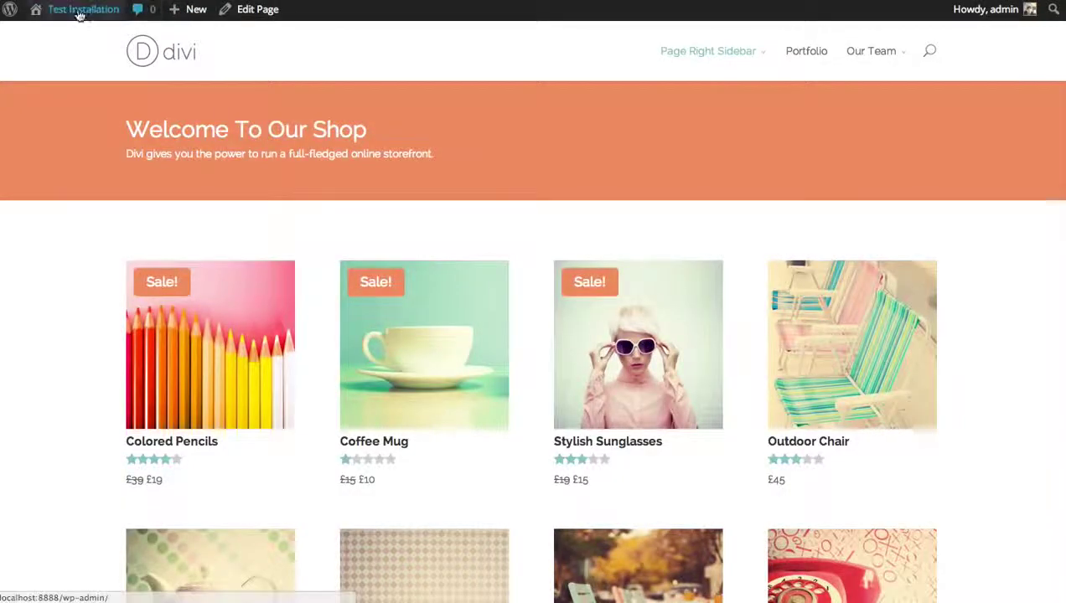
Open a new product form in the test site's admin and examine its description, featured image and product data fields.
mouse_move(80, 17)
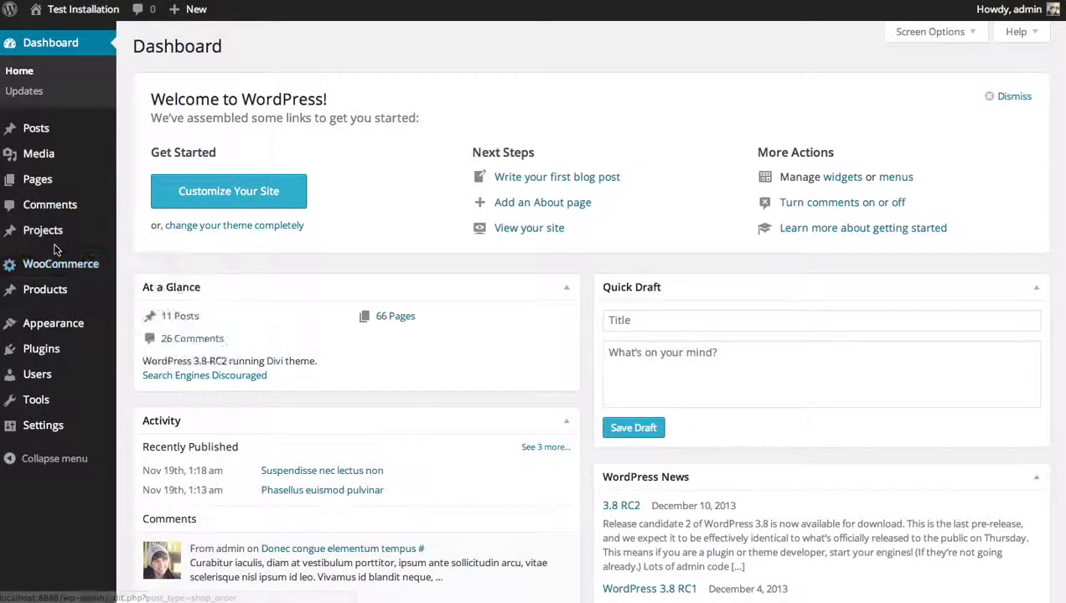
mouse_move(49, 292)
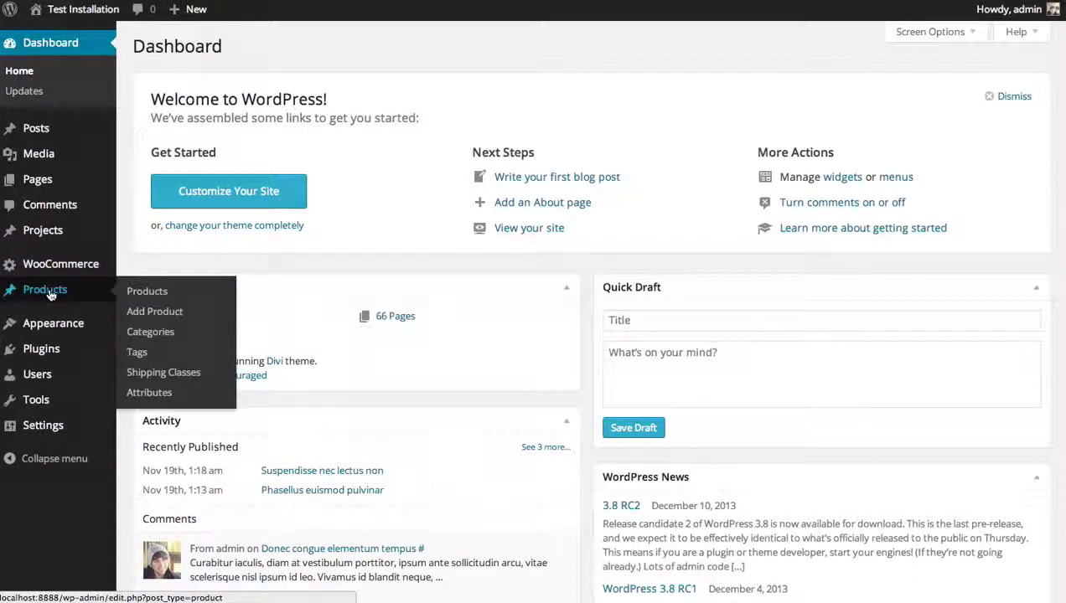
left_click(165, 313)
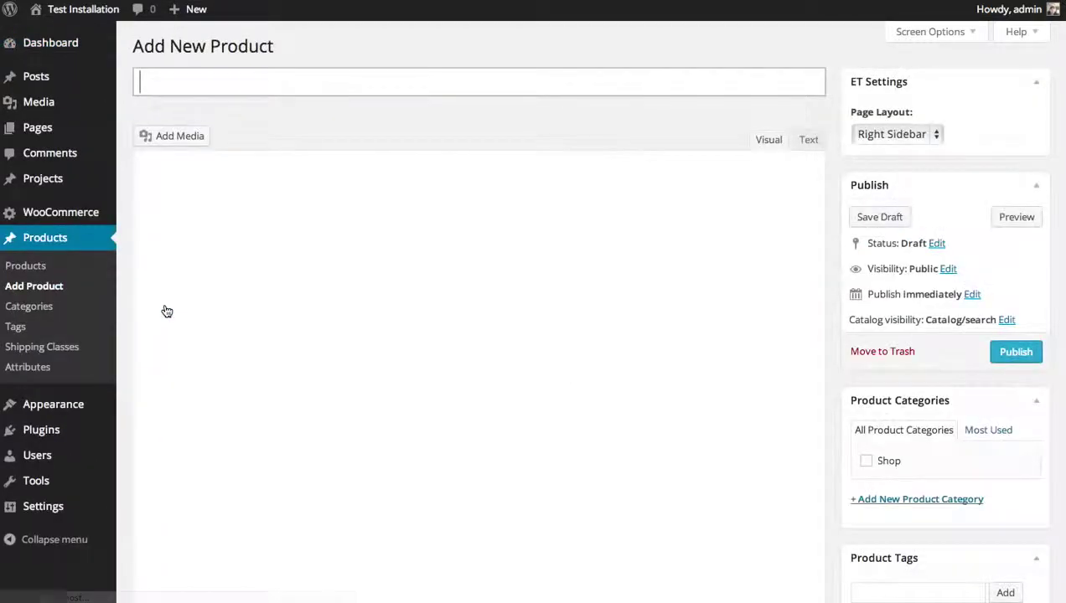
left_click(277, 258)
scroll(588, 294, "down", 5)
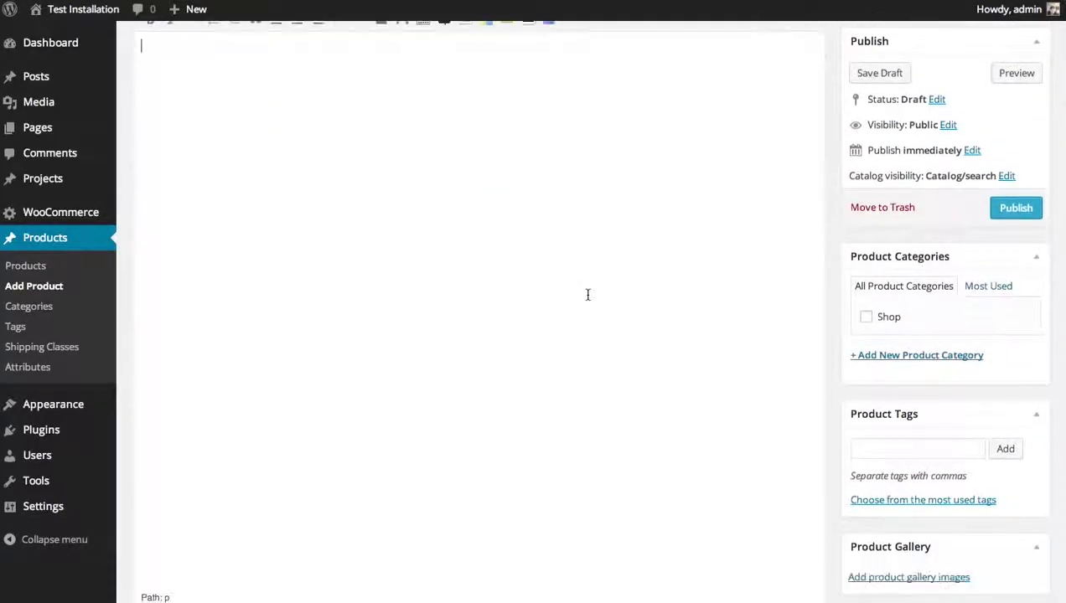
scroll(592, 295, "down", 1)
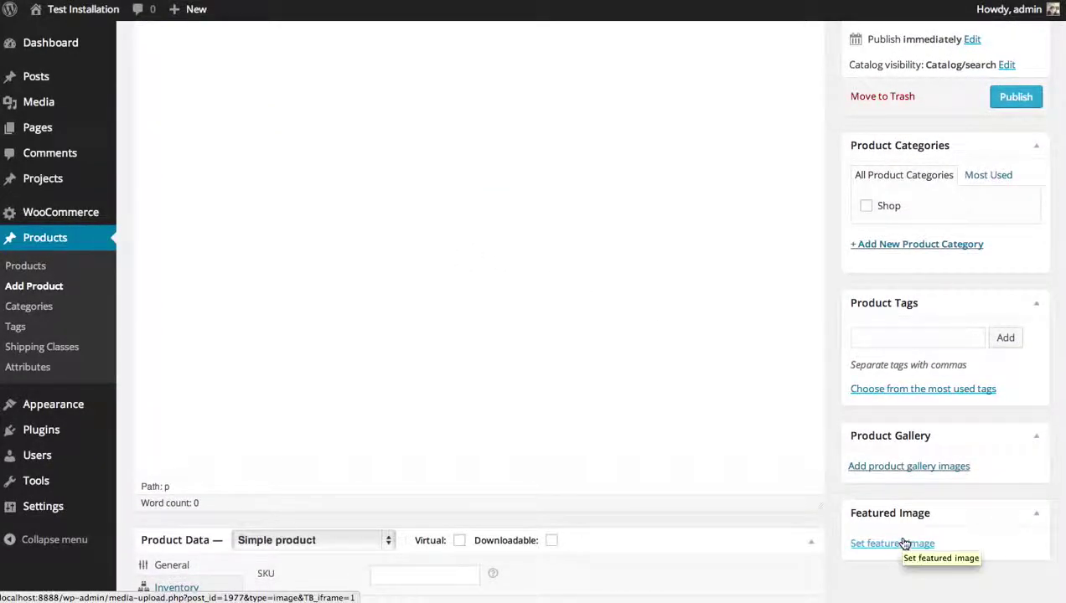
scroll(629, 257, "down", 6)
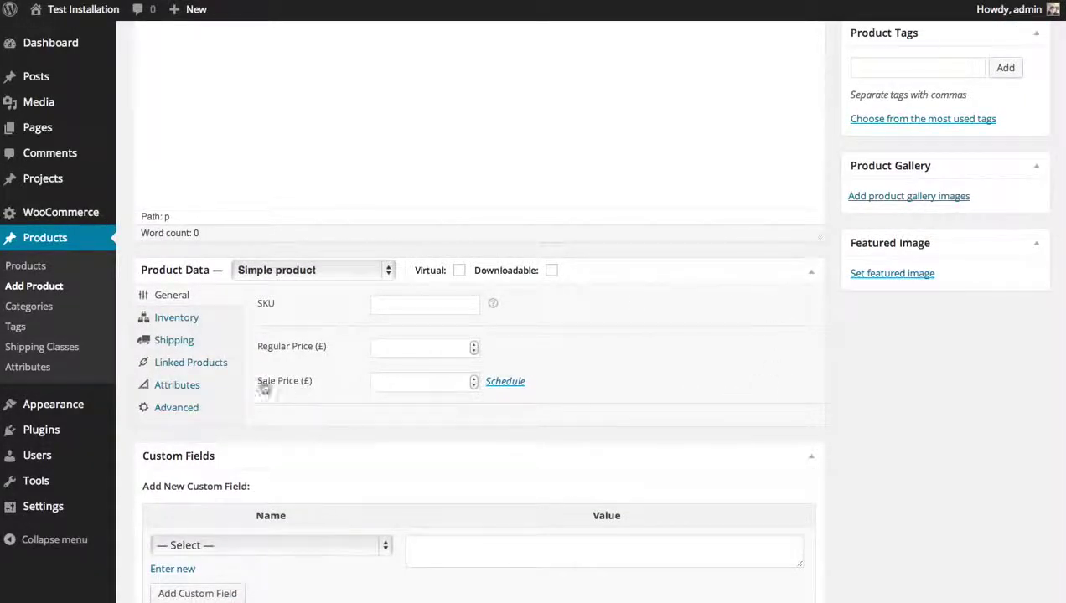
scroll(276, 380, "down", 2)
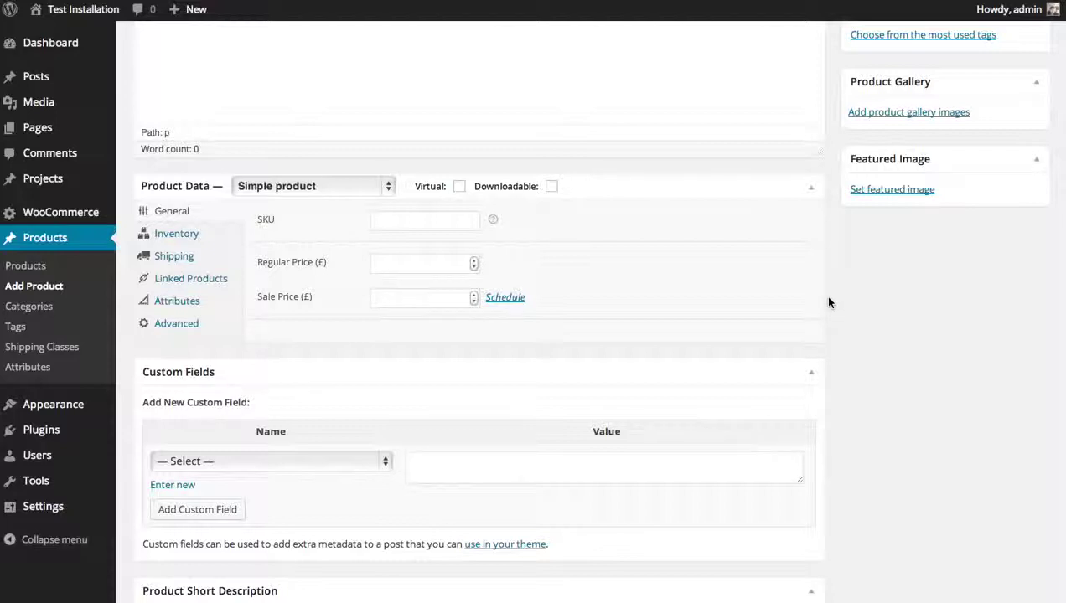
scroll(833, 335, "up", 10)
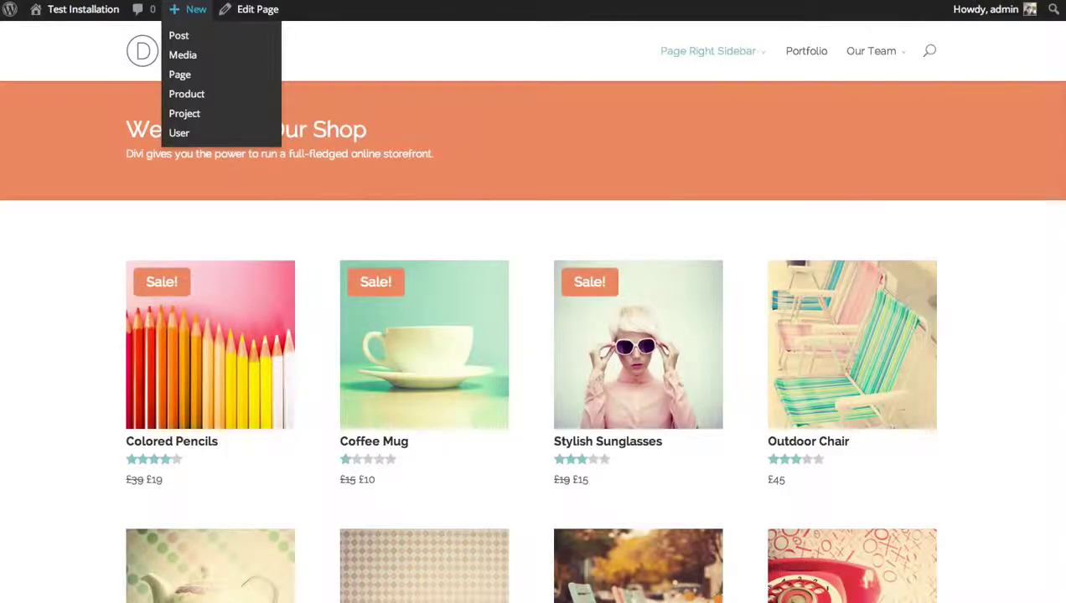
Create a new page on the test site titled "Demo Shop" and switch it to the page builder.
scroll(536, 235, "down", 5)
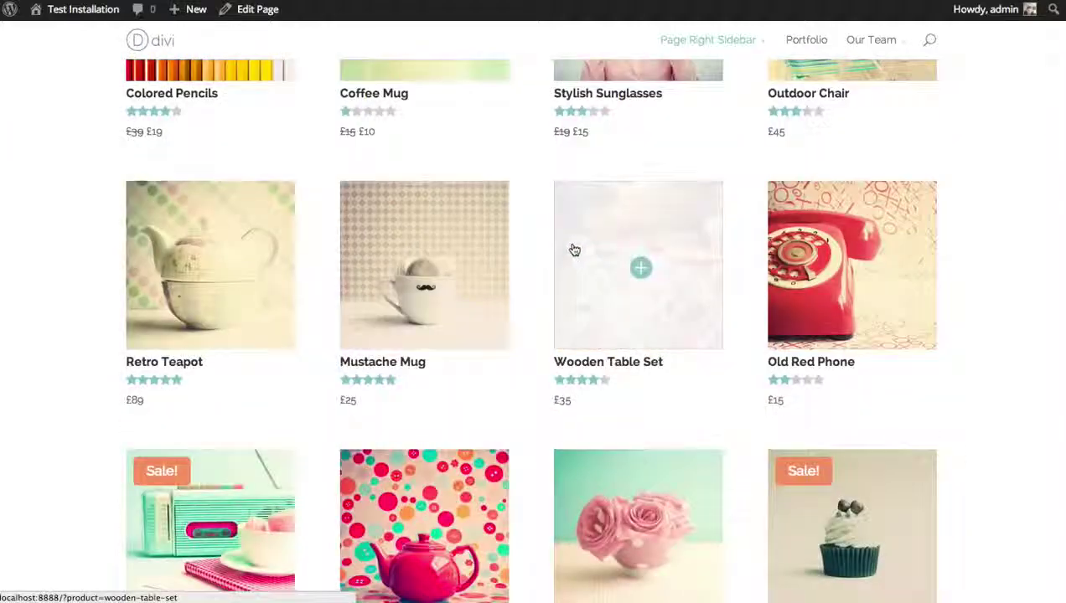
scroll(545, 247, "up", 5)
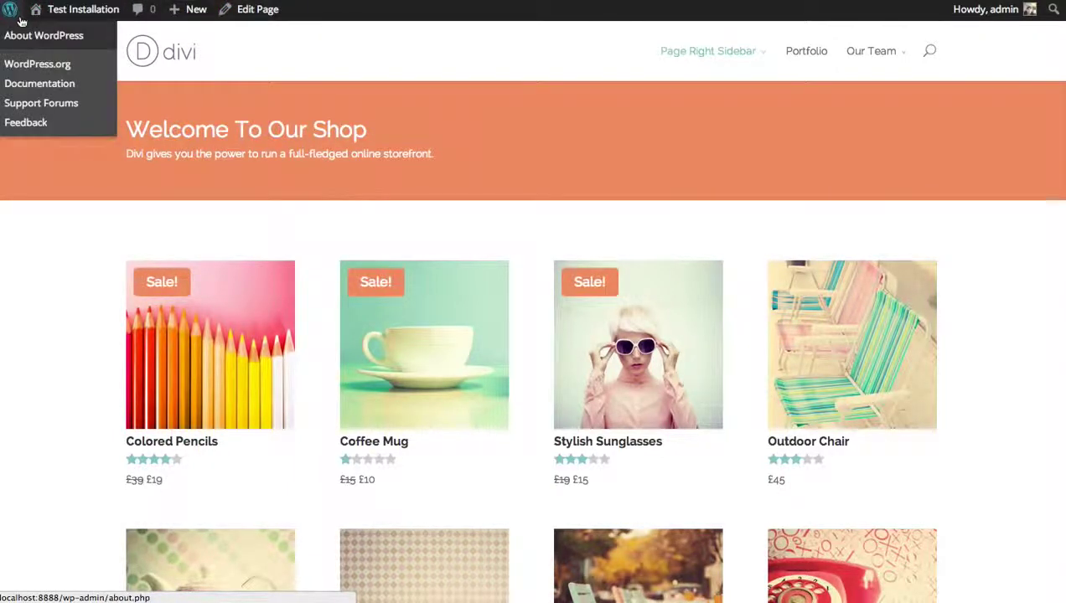
left_click(78, 16)
mouse_move(27, 182)
left_click(159, 202)
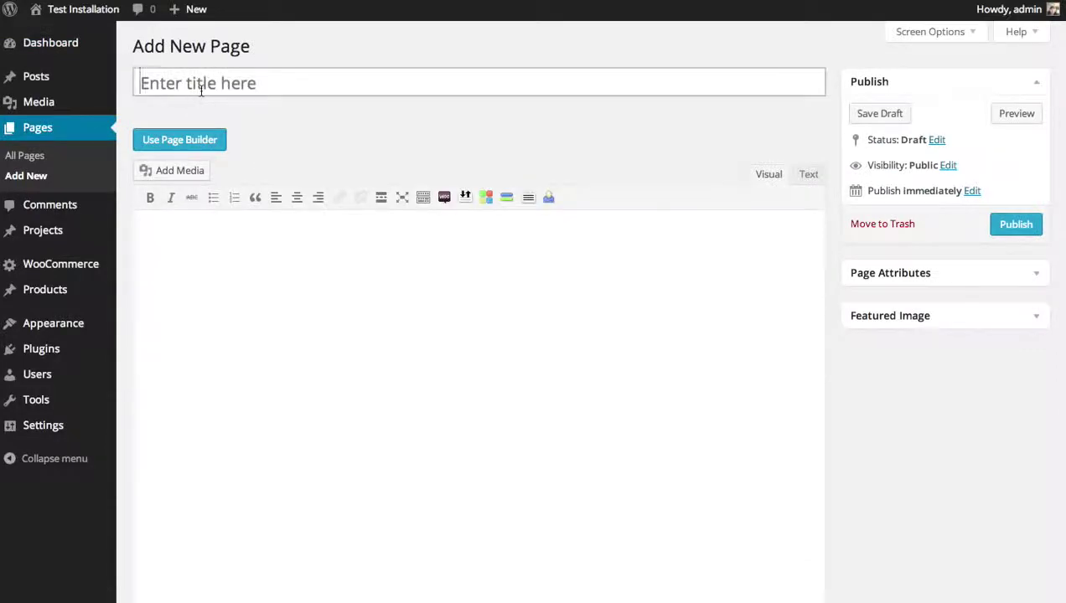
left_click(201, 89)
type("Demo Sho")
left_click(206, 144)
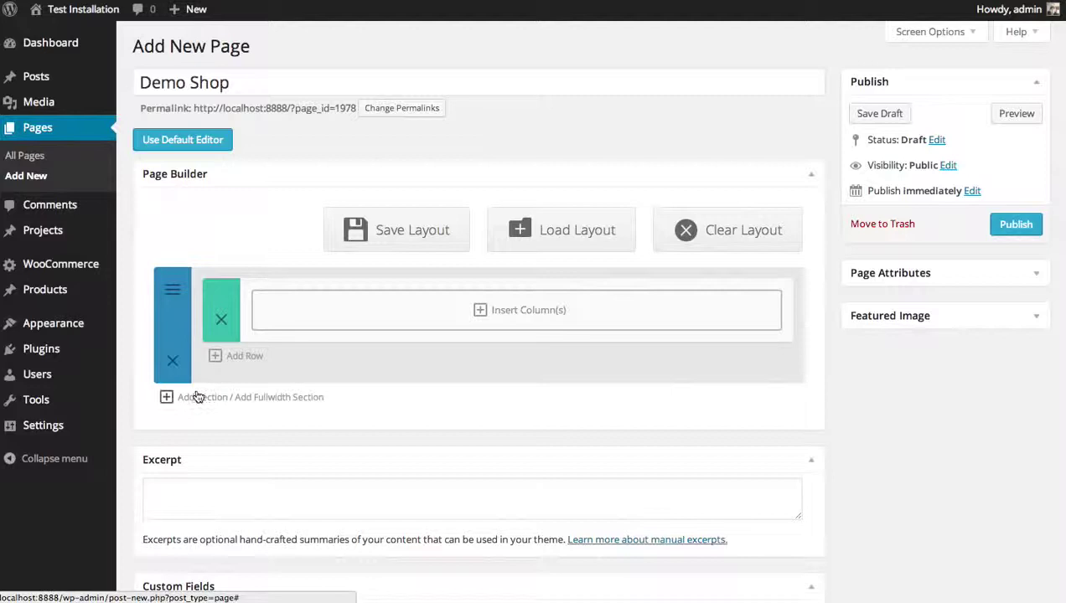
Add a fullwidth section above the standard section and insert a Fullwidth Header module into it.
left_click(295, 398)
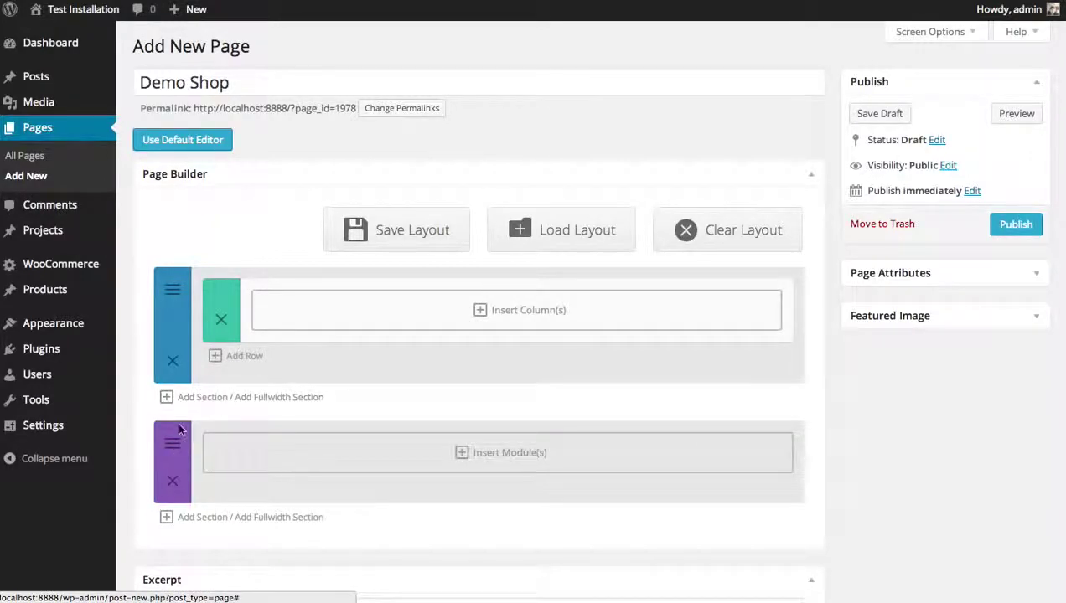
left_click_drag(179, 427, 191, 285)
left_click(388, 310)
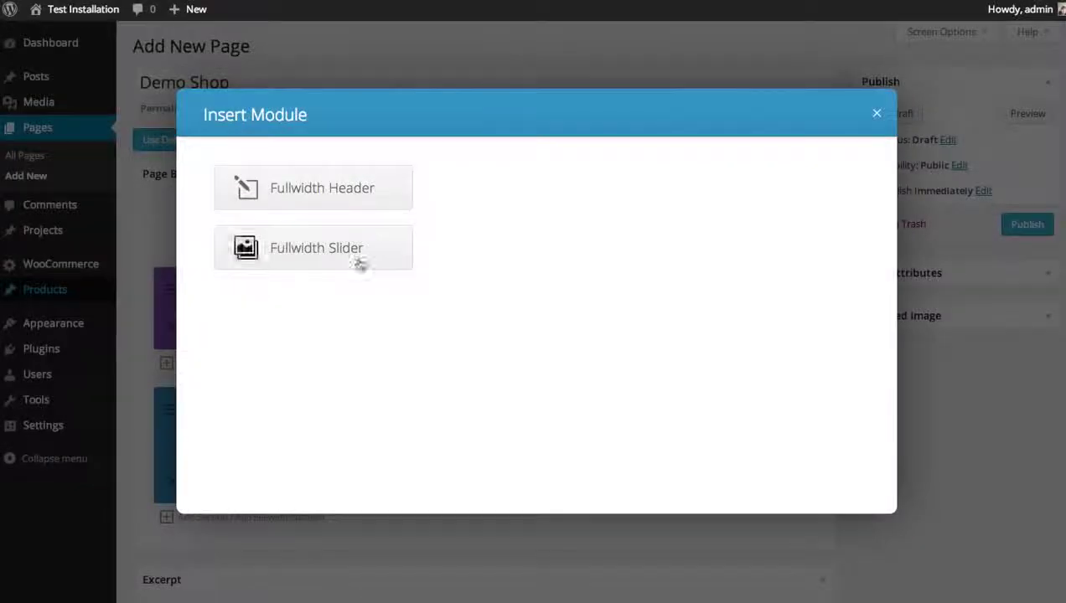
left_click(367, 200)
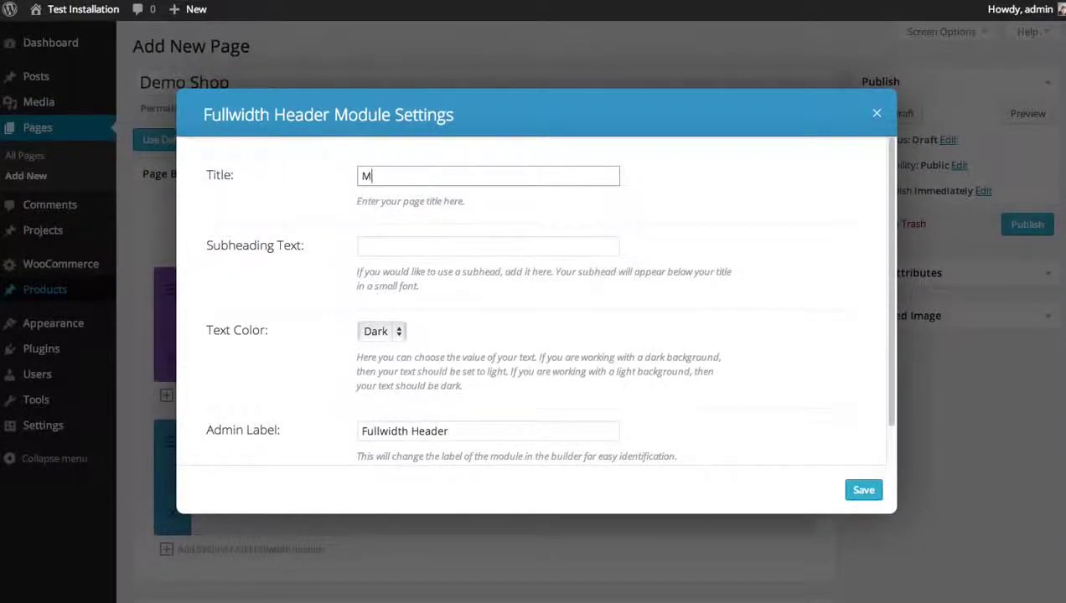
Set the header's title to "My Store", subheading to "Welcome to my store" and text color to Light, and save it.
left_click(380, 250)
type("Welcome to my store")
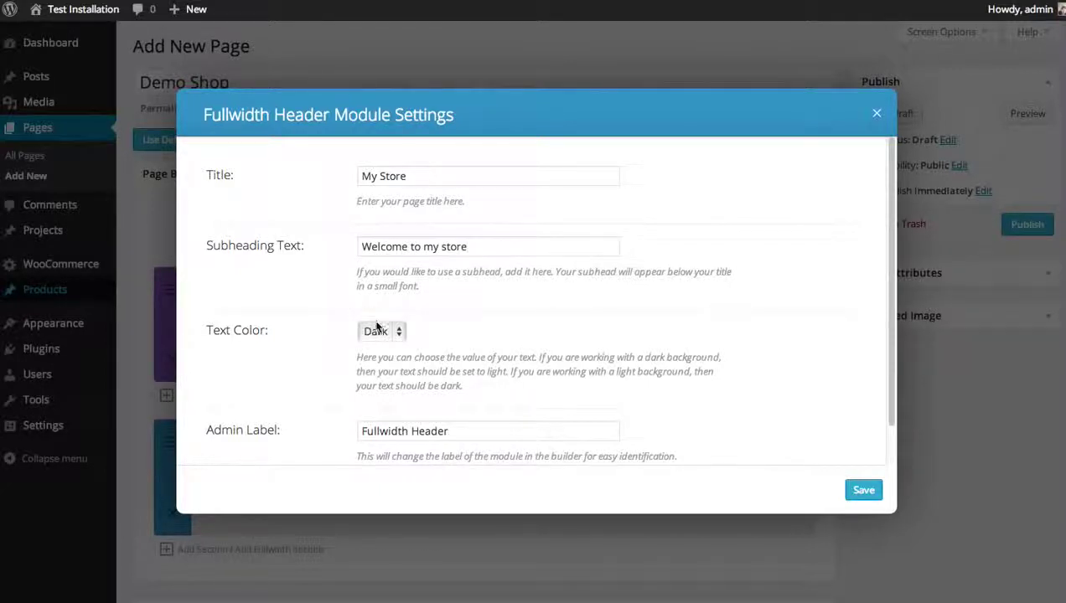
left_click(376, 331)
left_click(388, 347)
scroll(611, 293, "down", 1)
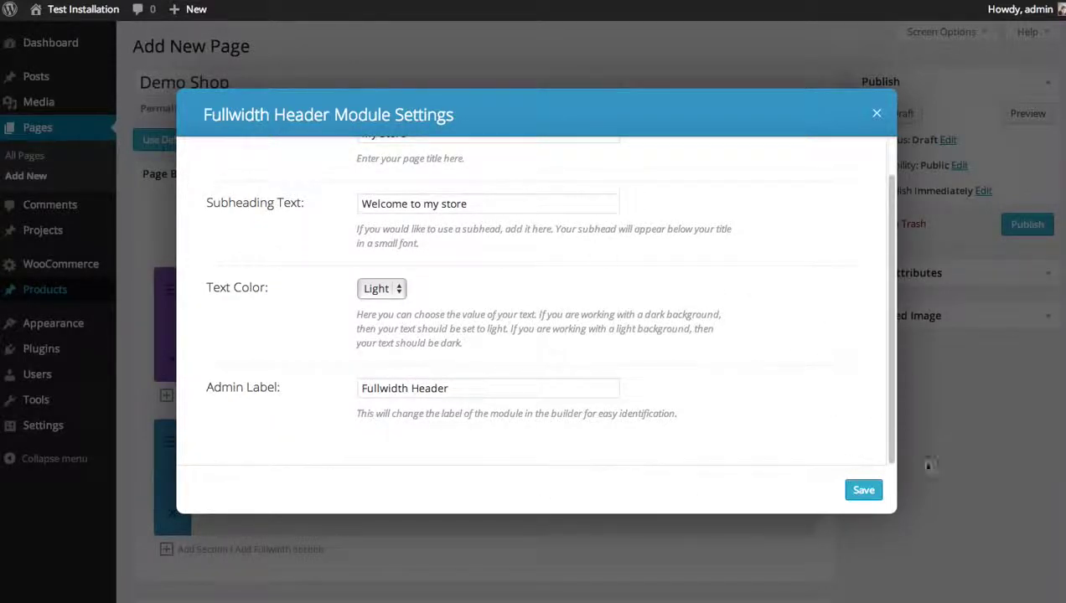
left_click(863, 493)
Give the fullwidth section a softened orange background color, save its settings and preview the page.
left_click(171, 295)
left_click(367, 264)
left_click(424, 432)
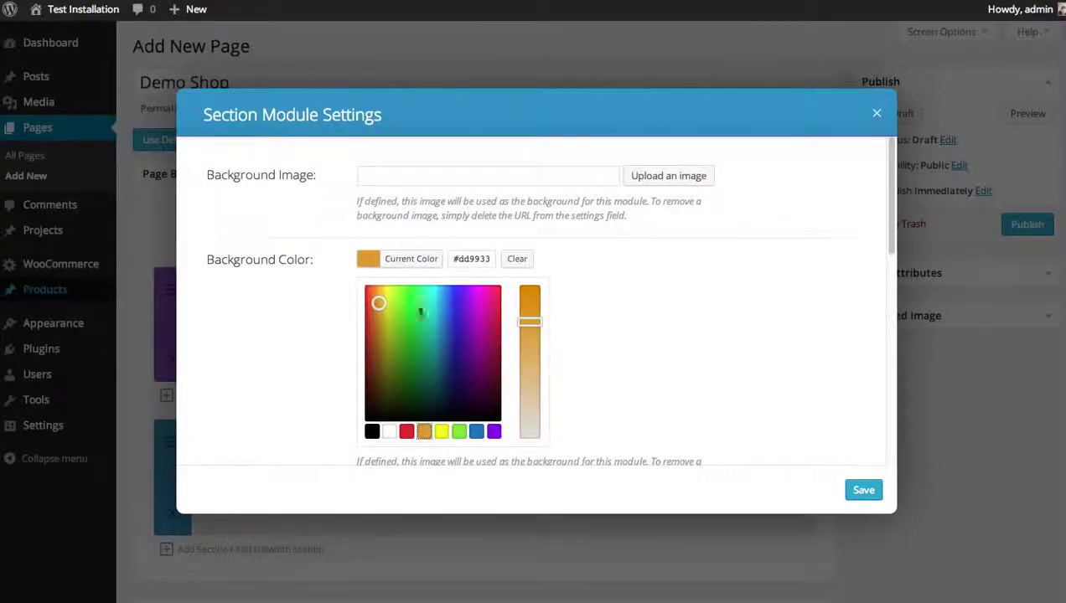
left_click(377, 294)
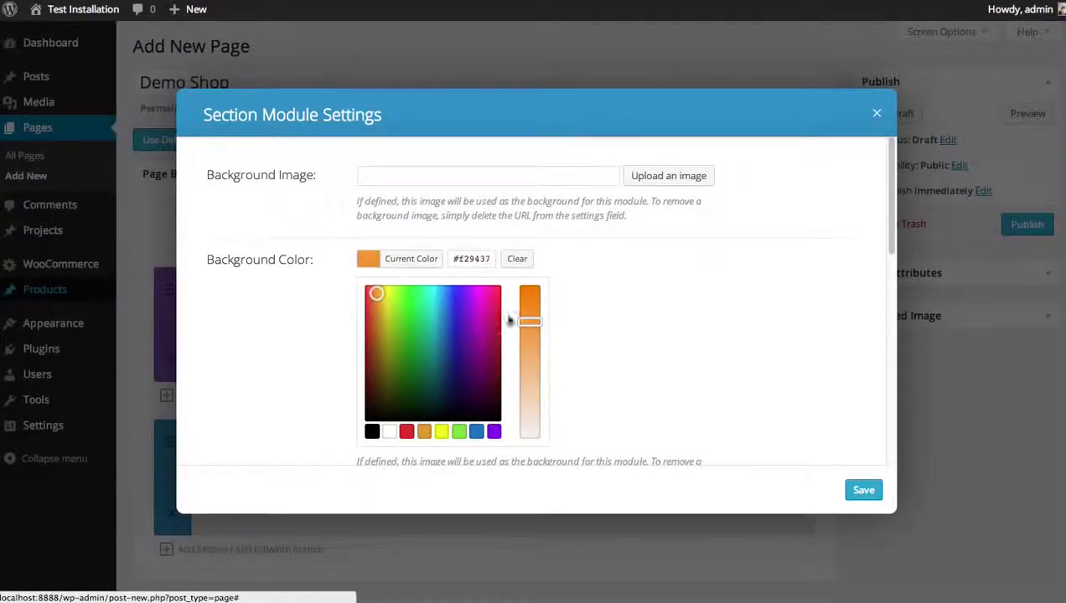
left_click_drag(529, 322, 529, 335)
left_click(865, 493)
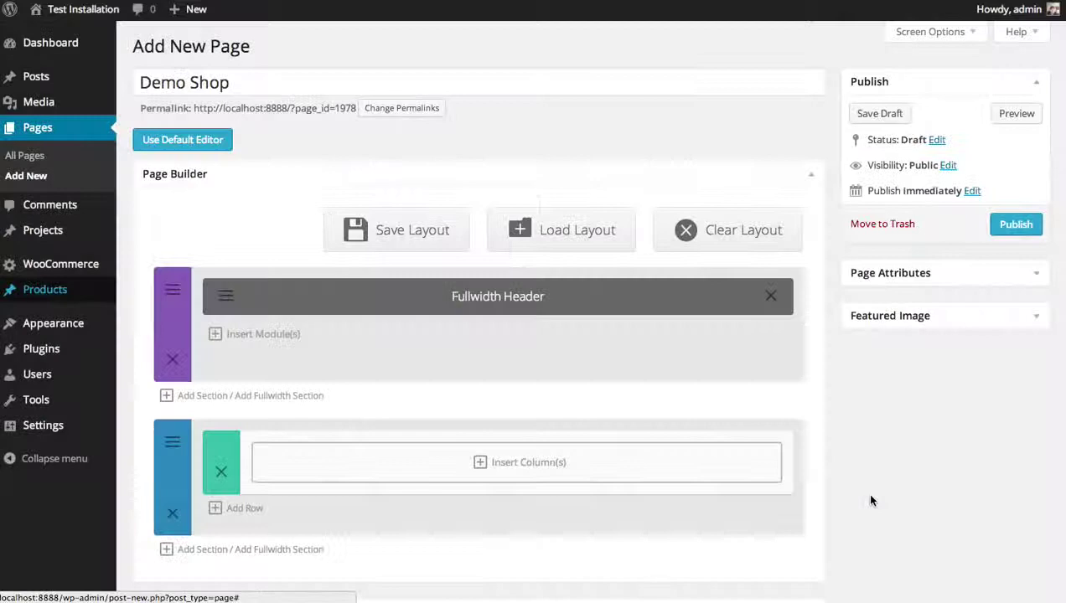
left_click(1015, 113)
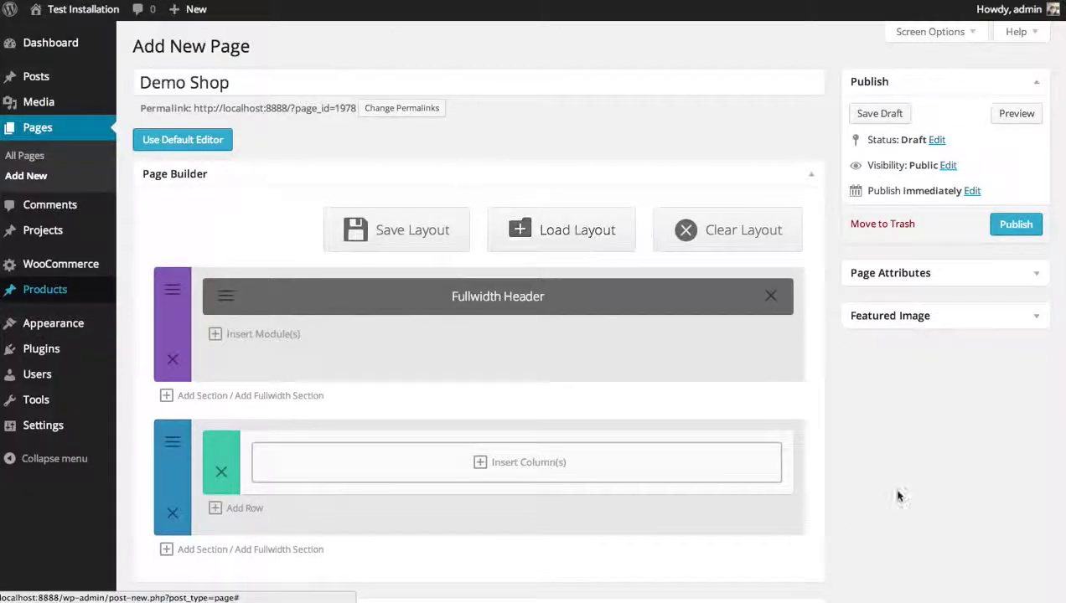
Insert a single full-width column in the standard section and add a Shop module to it.
left_click(439, 469)
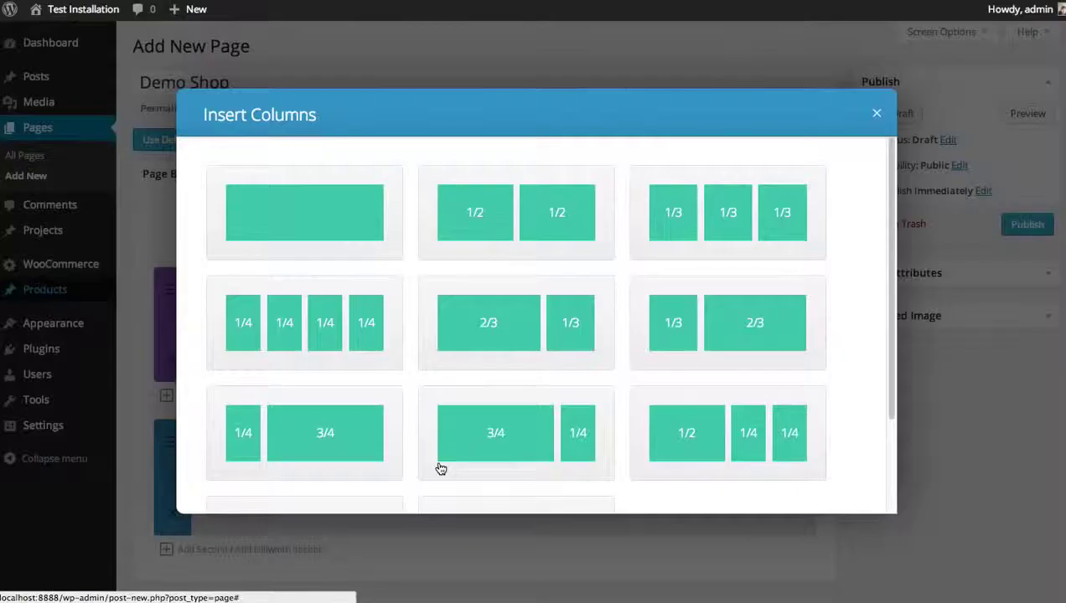
left_click(307, 219)
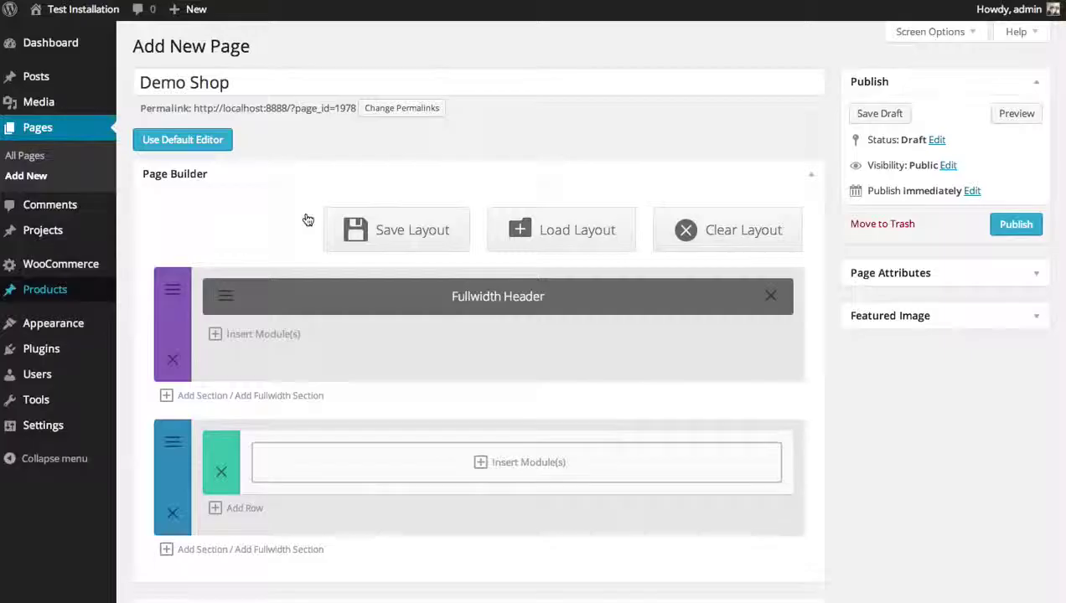
left_click(484, 464)
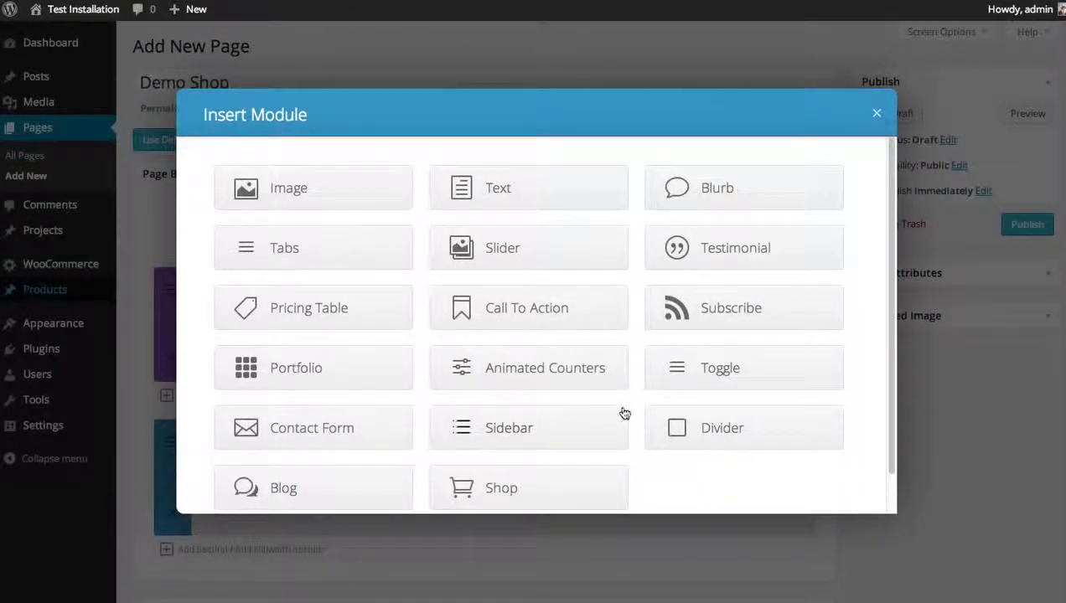
scroll(861, 269, "down", 1)
left_click(535, 473)
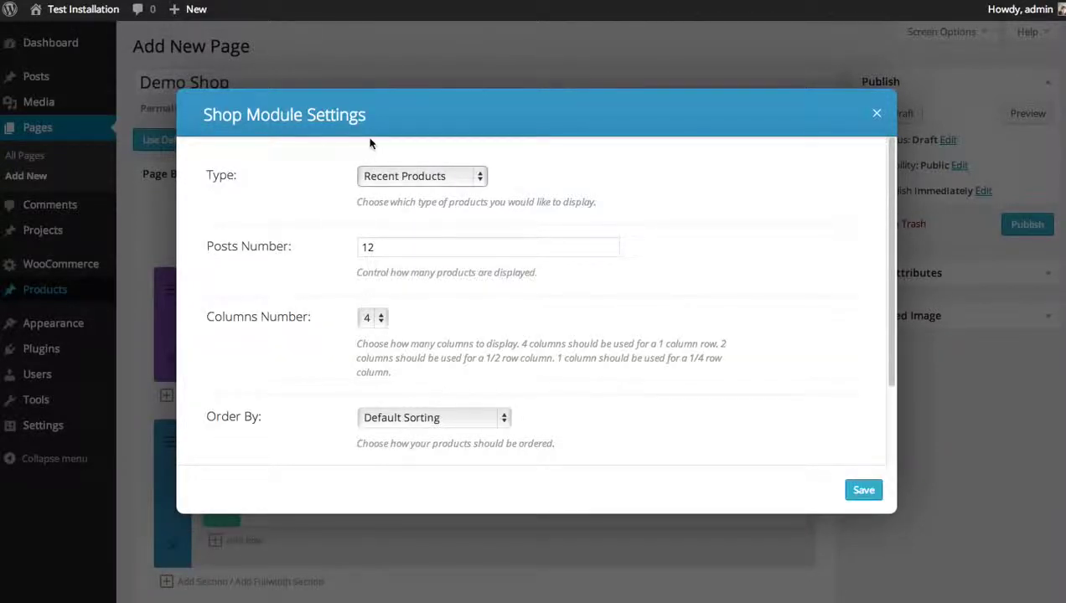
Choose Recent Products as the type of products the Shop module displays.
left_click(419, 176)
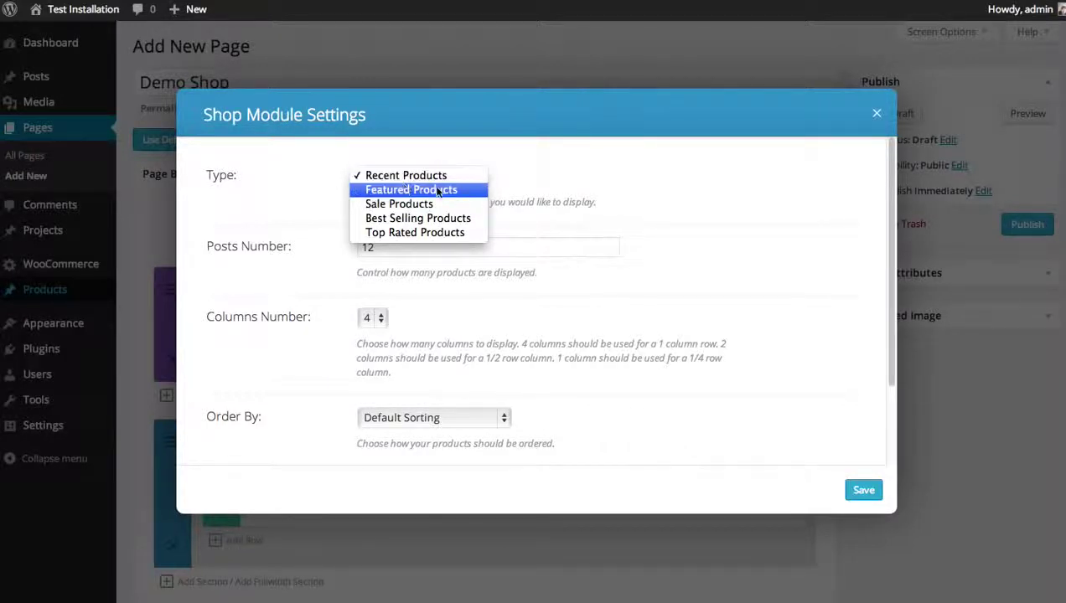
left_click(406, 175)
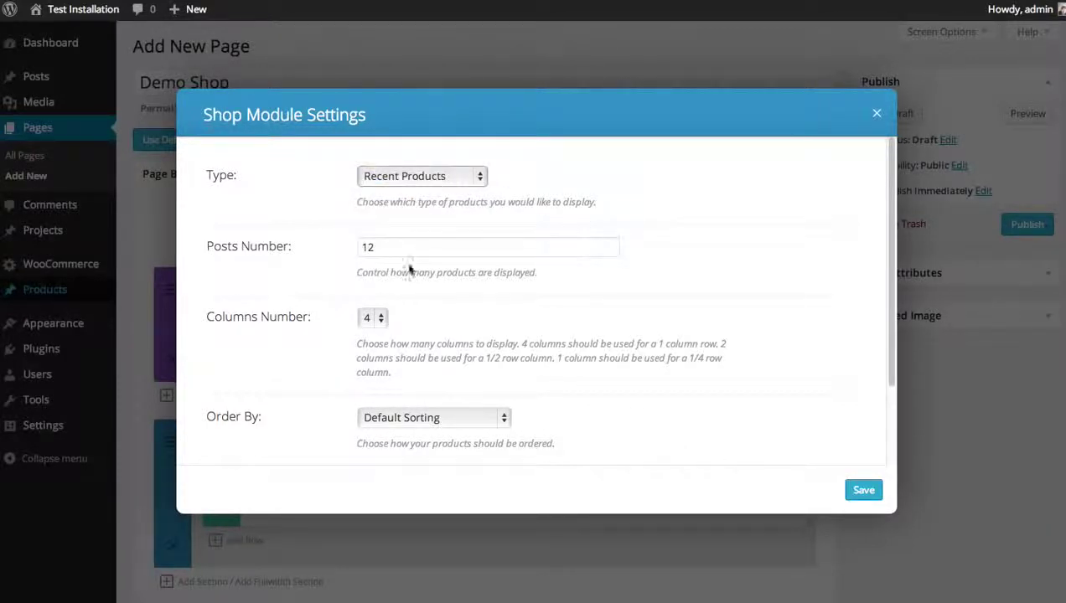
left_click_drag(374, 247, 304, 247)
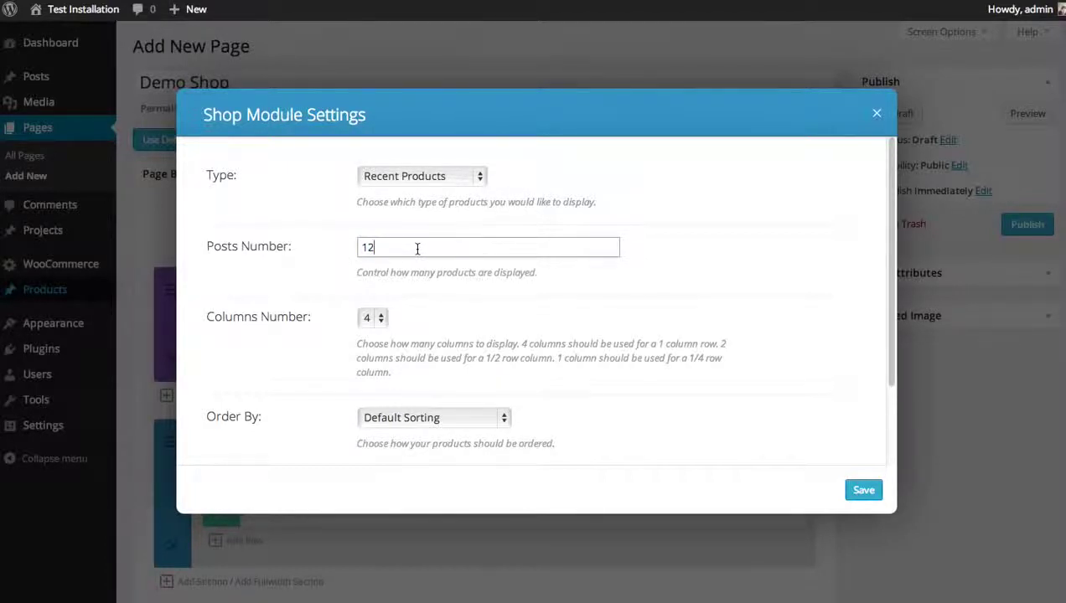
left_click_drag(396, 248, 314, 246)
Try other column counts for the Shop module, including 2, and return the columns number to 4.
left_click(370, 319)
left_click(374, 321)
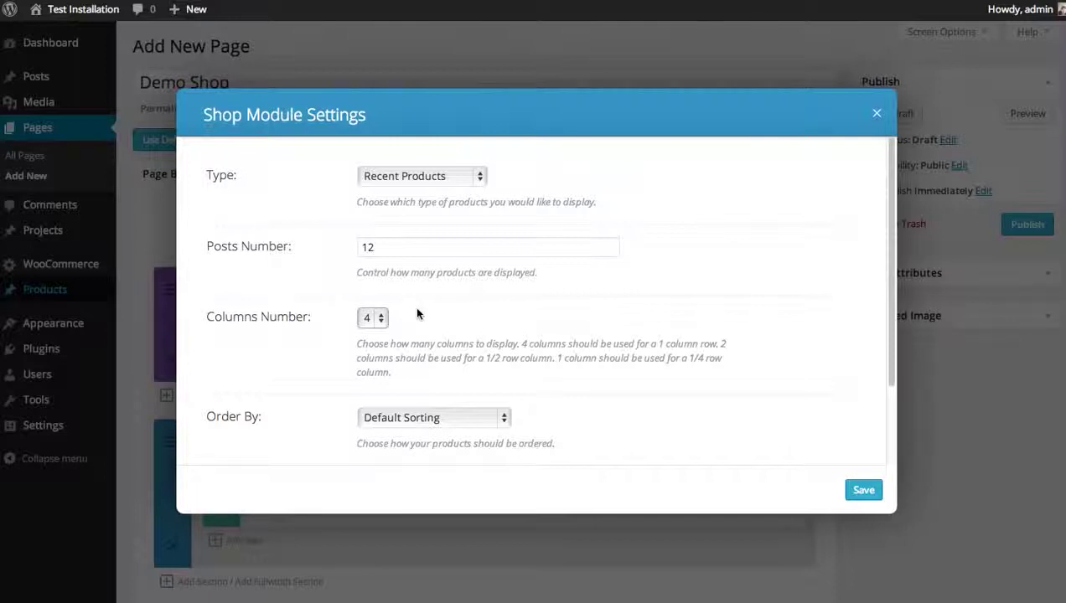
left_click(374, 323)
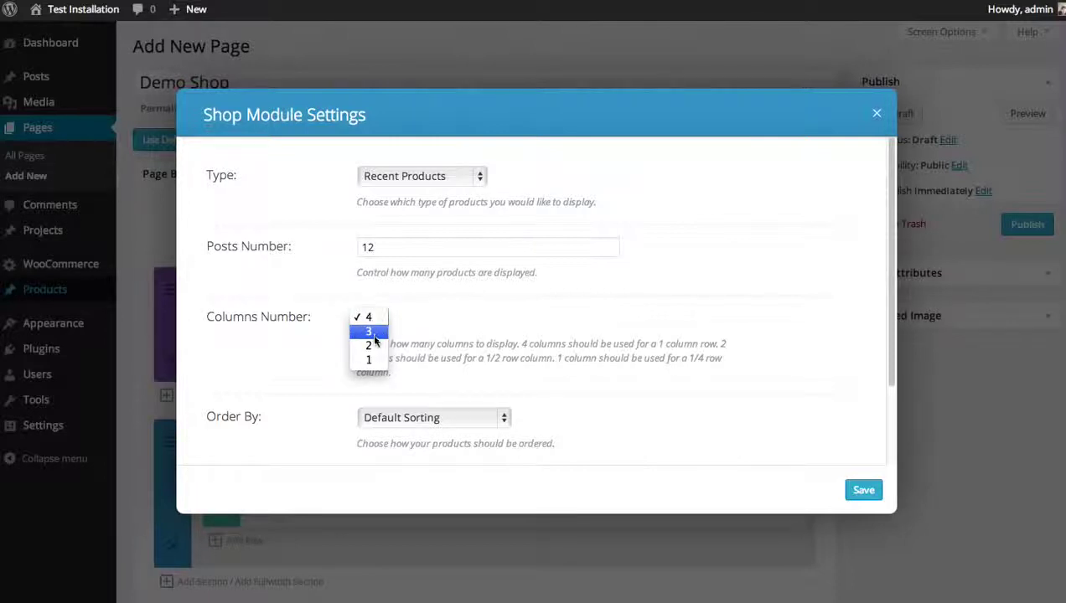
left_click(371, 344)
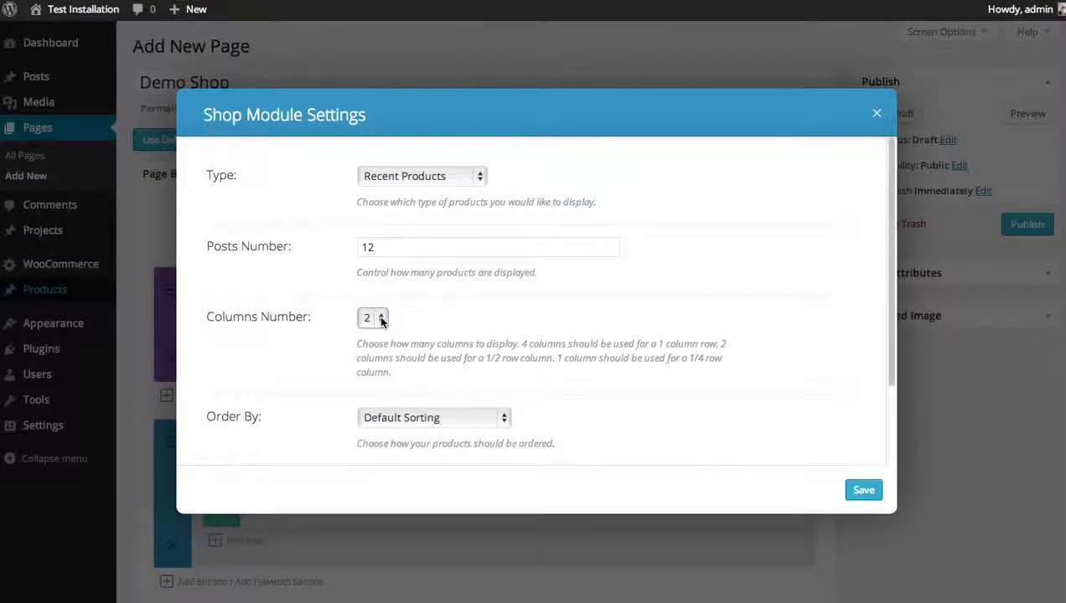
left_click(378, 315)
left_click(371, 332)
left_click(377, 318)
left_click(380, 275)
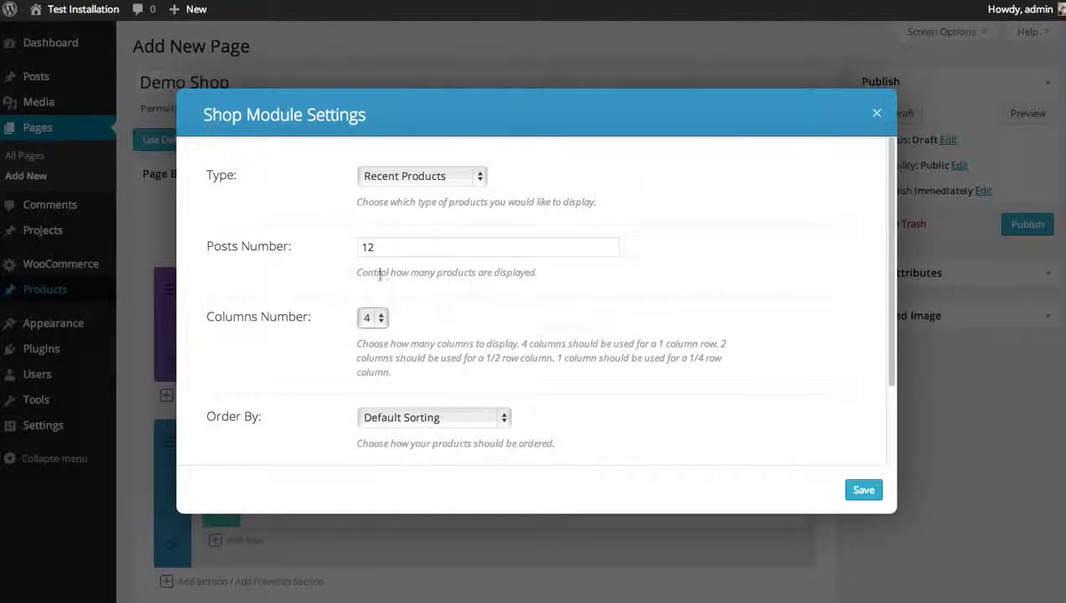
left_click(376, 317)
left_click(370, 318)
Set the Shop module's posts number to 8, order the products with Sort By Rating, and save the module settings.
left_click_drag(402, 249, 317, 243)
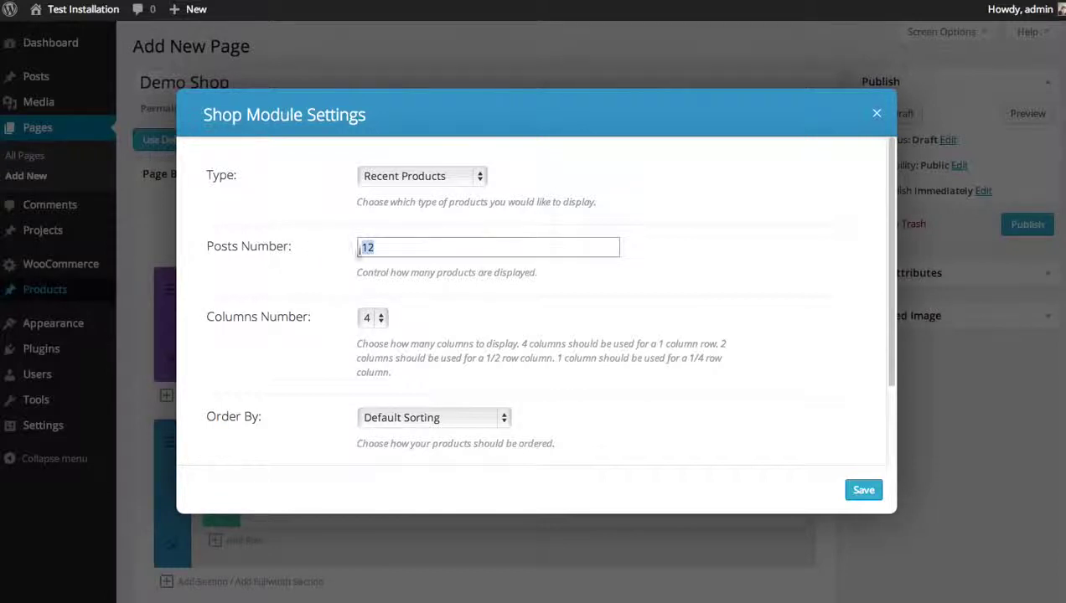
type("8")
scroll(611, 282, "down", 3)
left_click(446, 317)
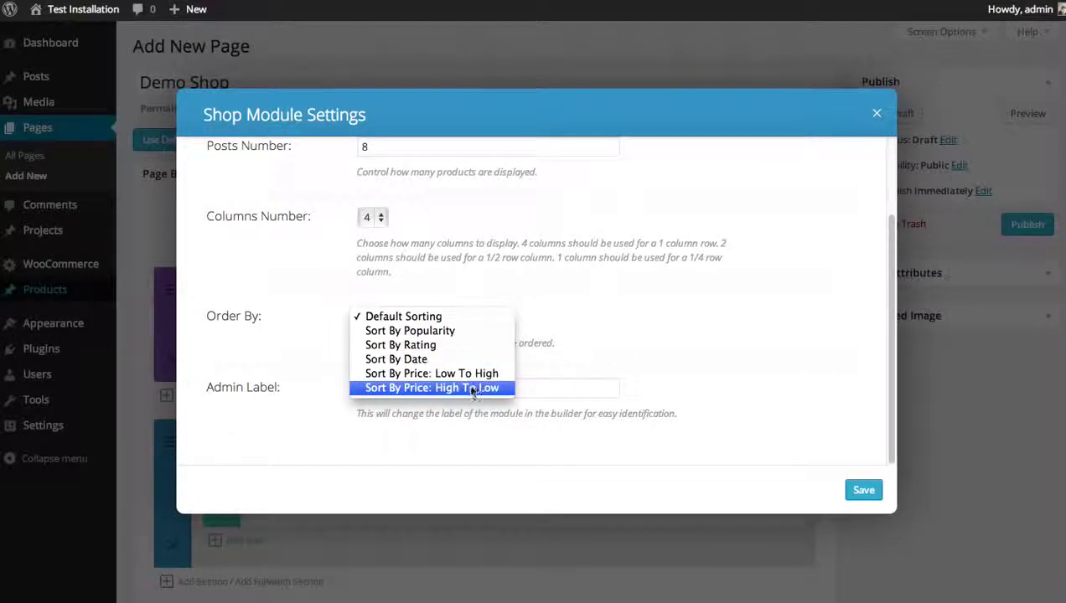
left_click(436, 345)
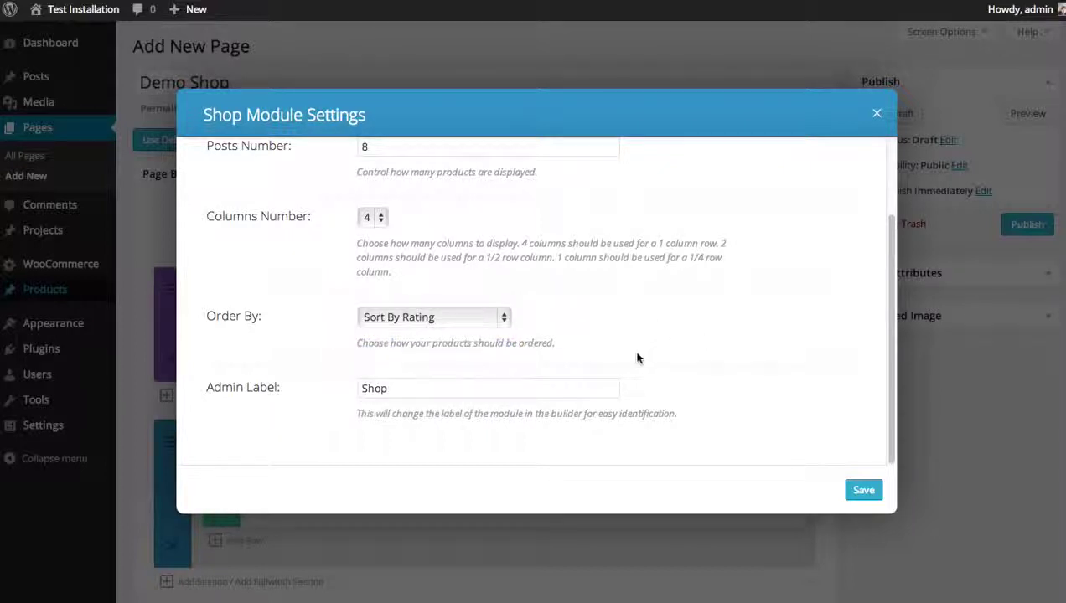
left_click(863, 490)
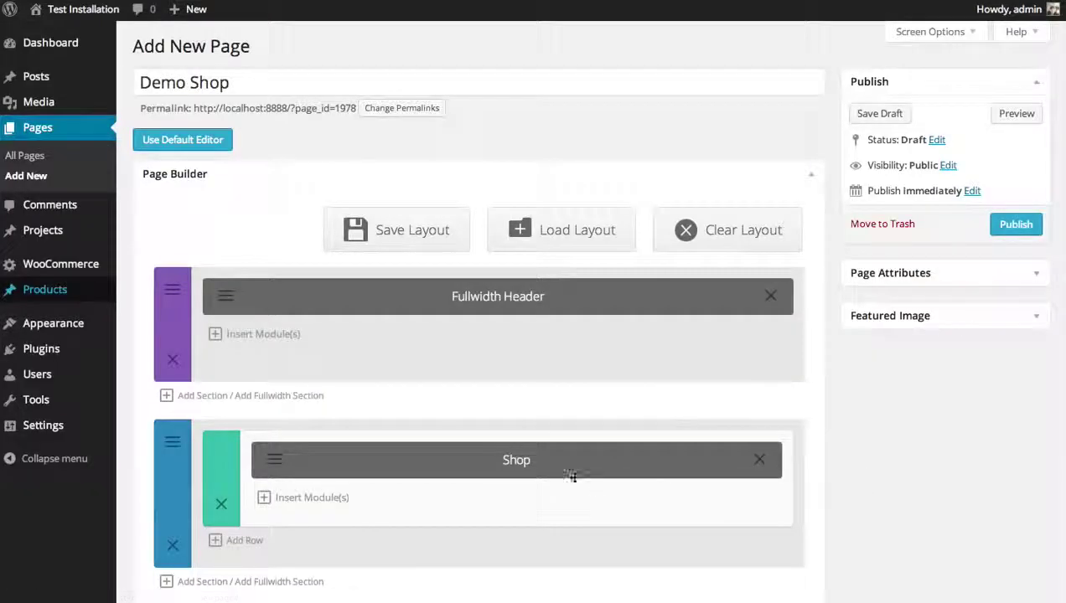
Preview the Demo Shop page and look over the product grid below the header.
left_click(1029, 114)
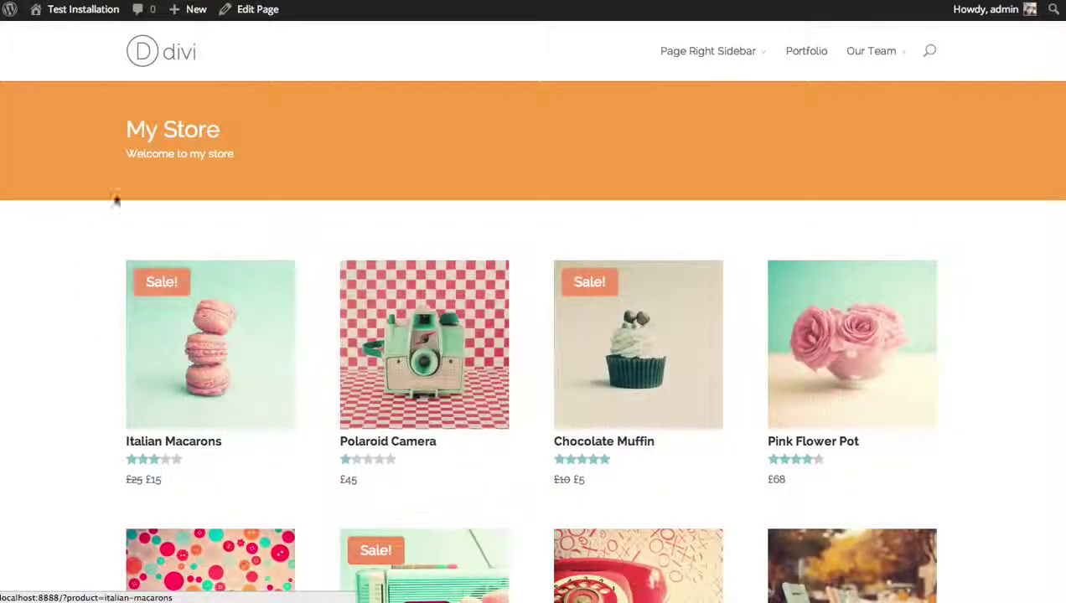
scroll(319, 153, "down", 2)
scroll(159, 173, "up", 2)
scroll(938, 216, "down", 5)
scroll(178, 298, "up", 4)
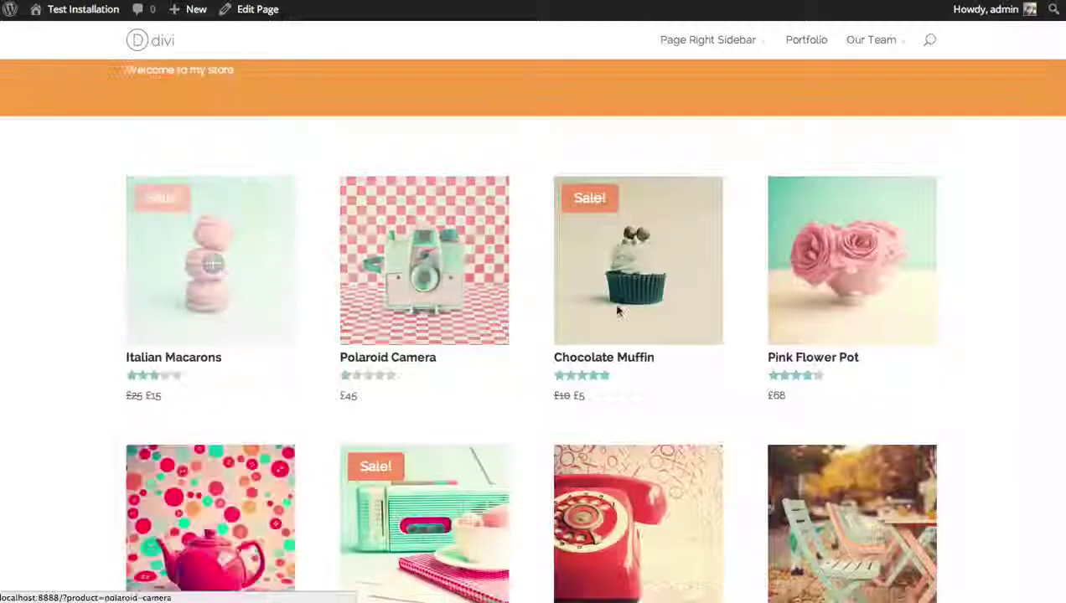